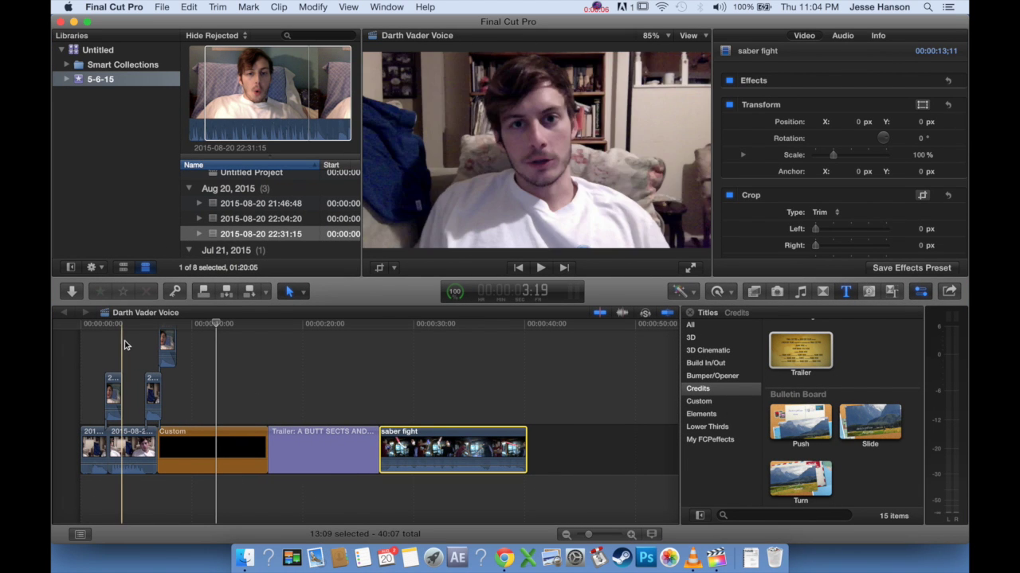
left_click(77, 327)
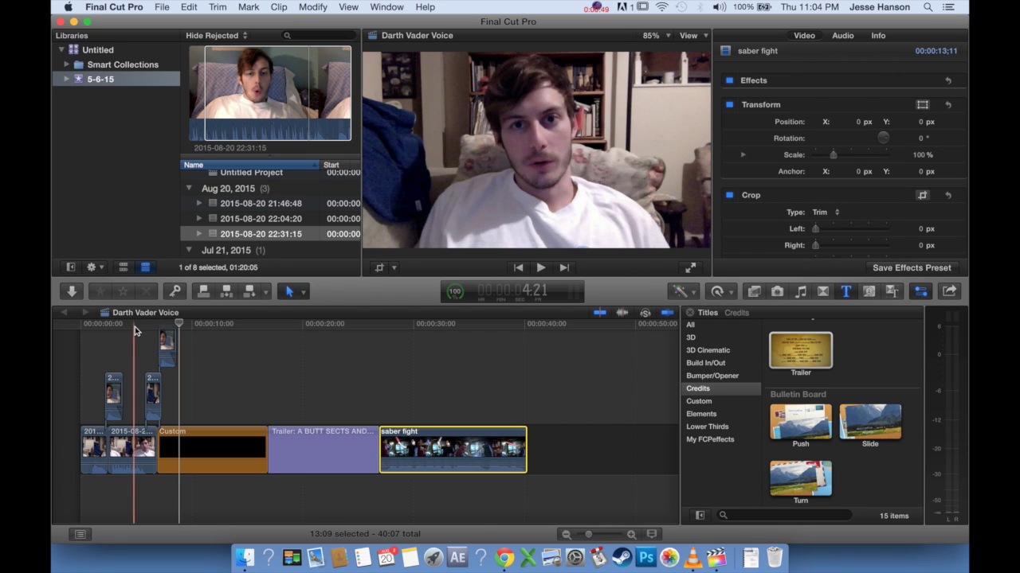
left_click(131, 327)
key("c")
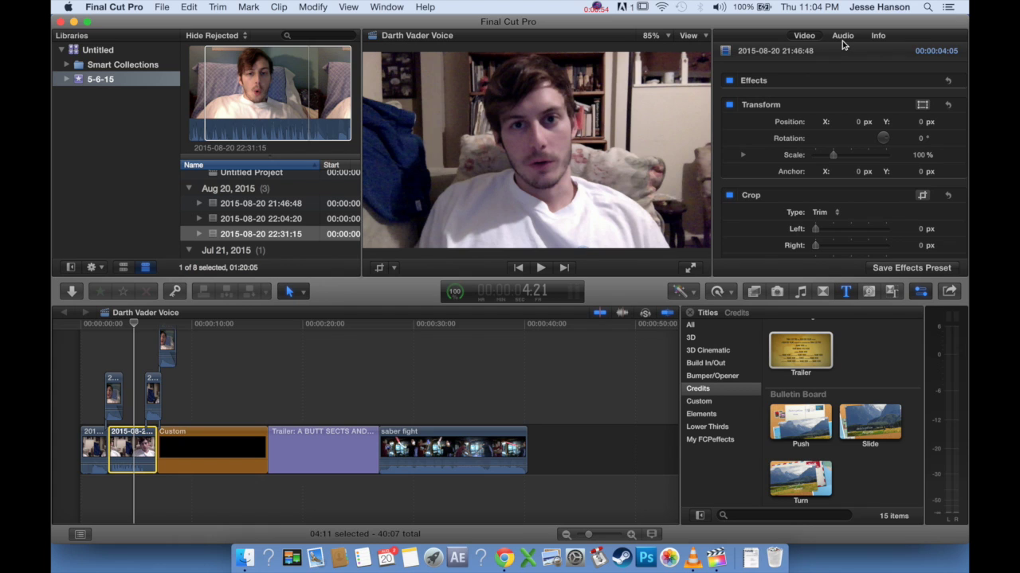
left_click(842, 35)
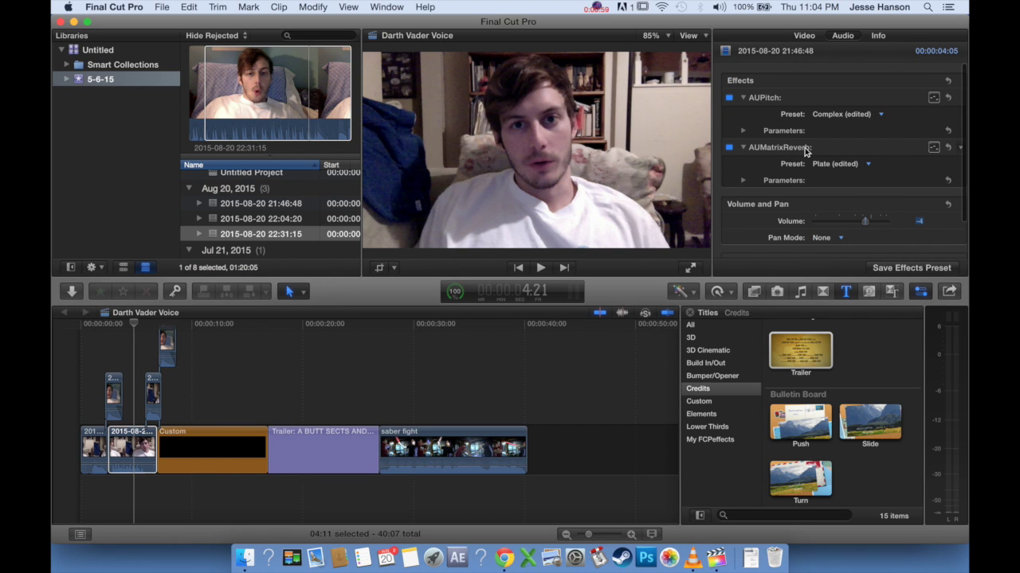
left_click(426, 7)
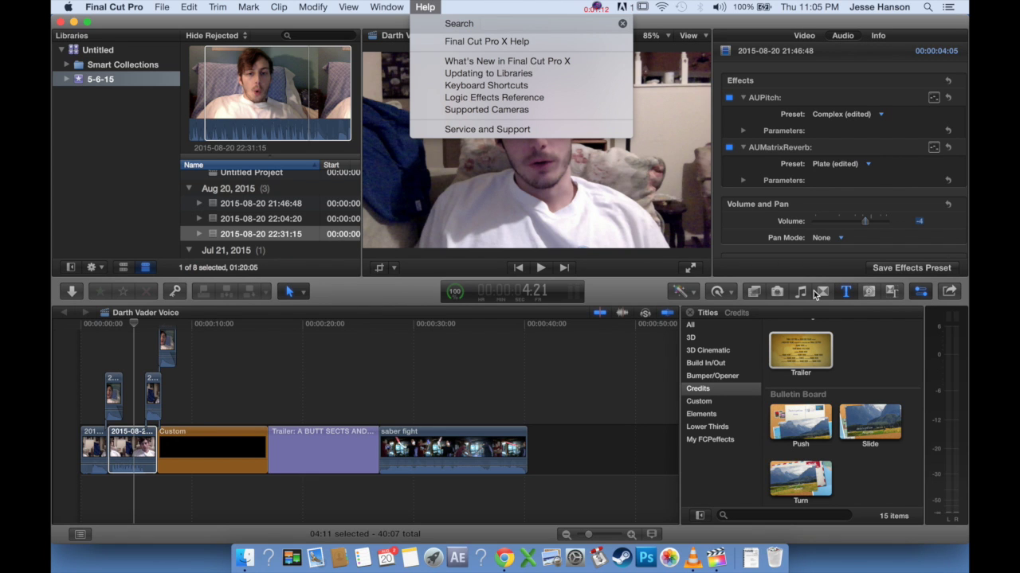
left_click(755, 294)
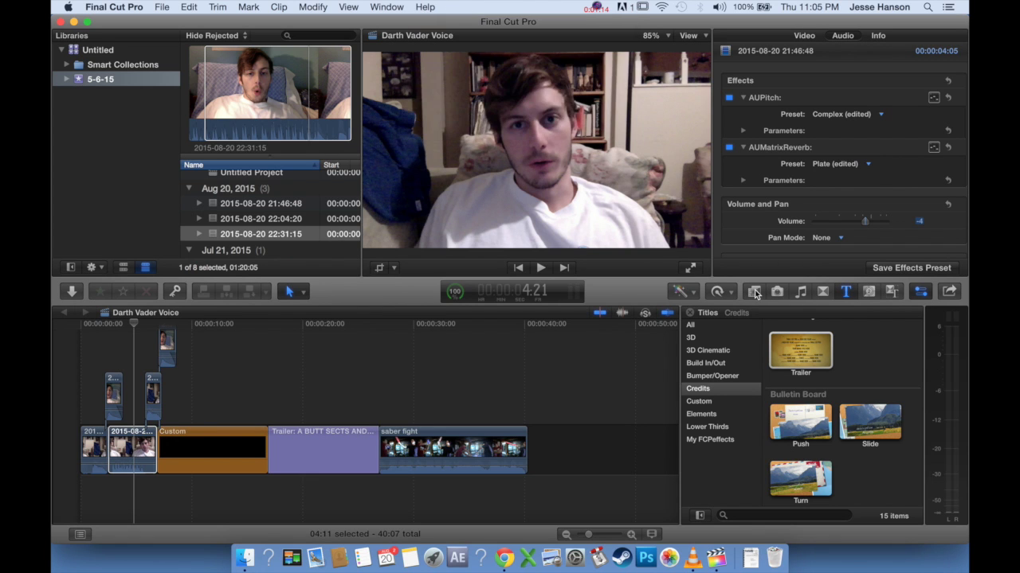
Filter the Effects browser to all audio effects and search for AUMatrixReverb.
left_click(752, 293)
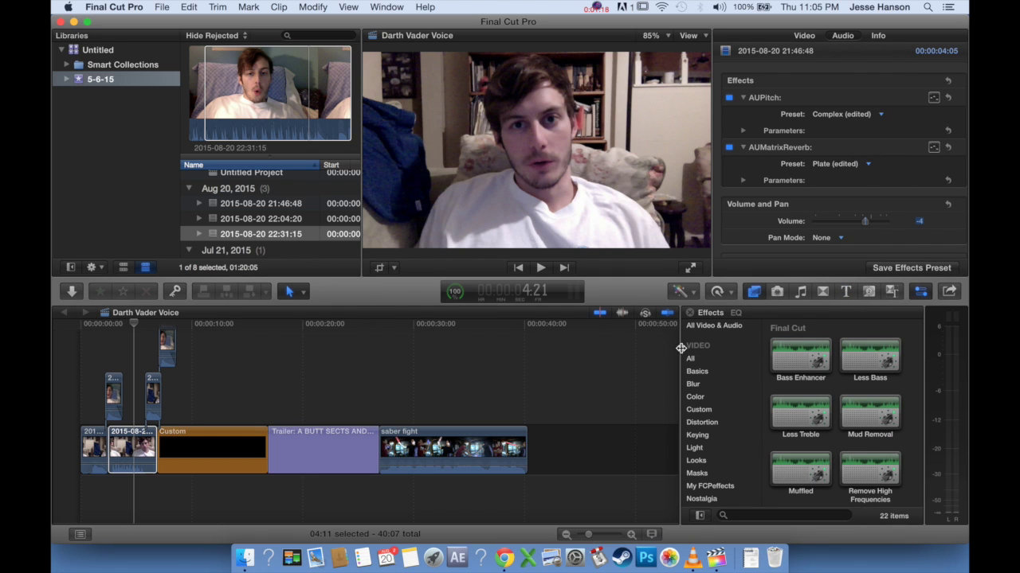
scroll(695, 354, "down", 2)
scroll(694, 362, "down", 2)
scroll(697, 358, "down", 2)
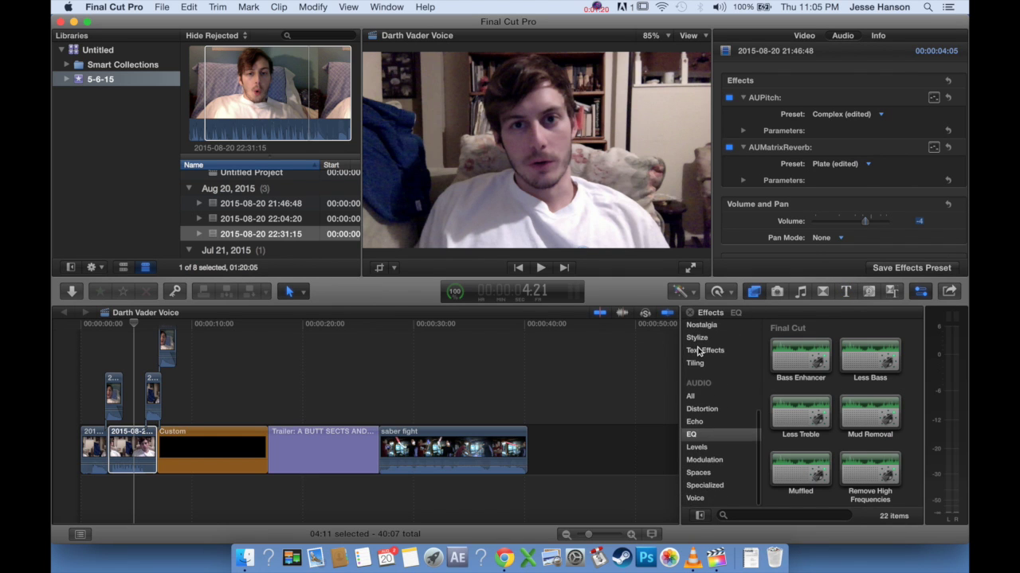
scroll(693, 374, "down", 2)
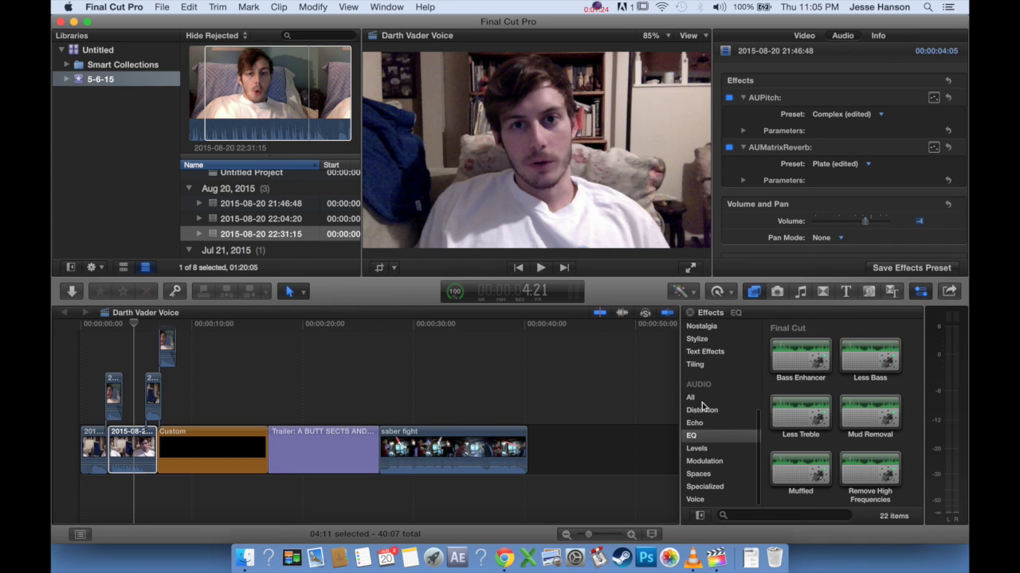
left_click(697, 398)
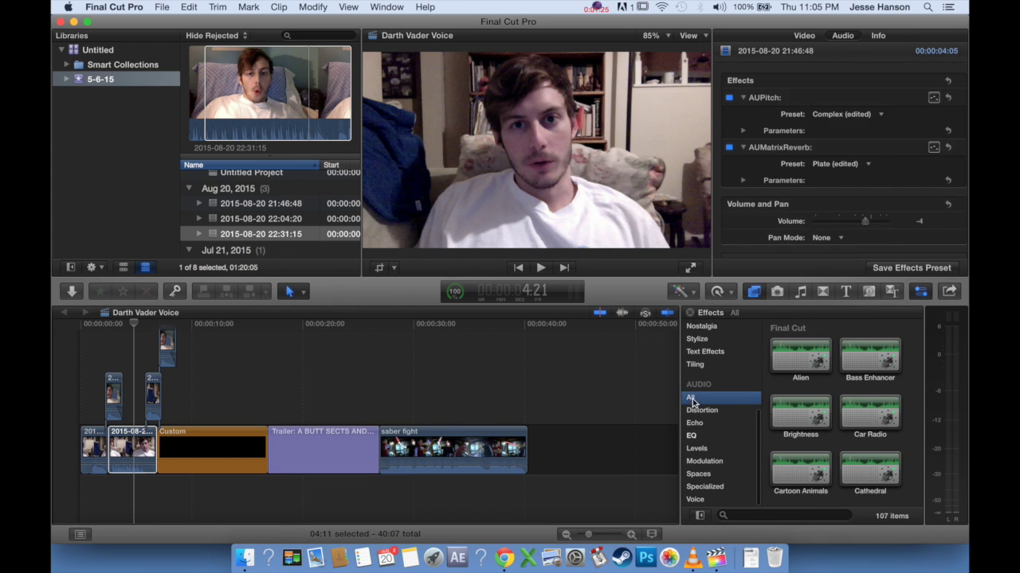
left_click(755, 516)
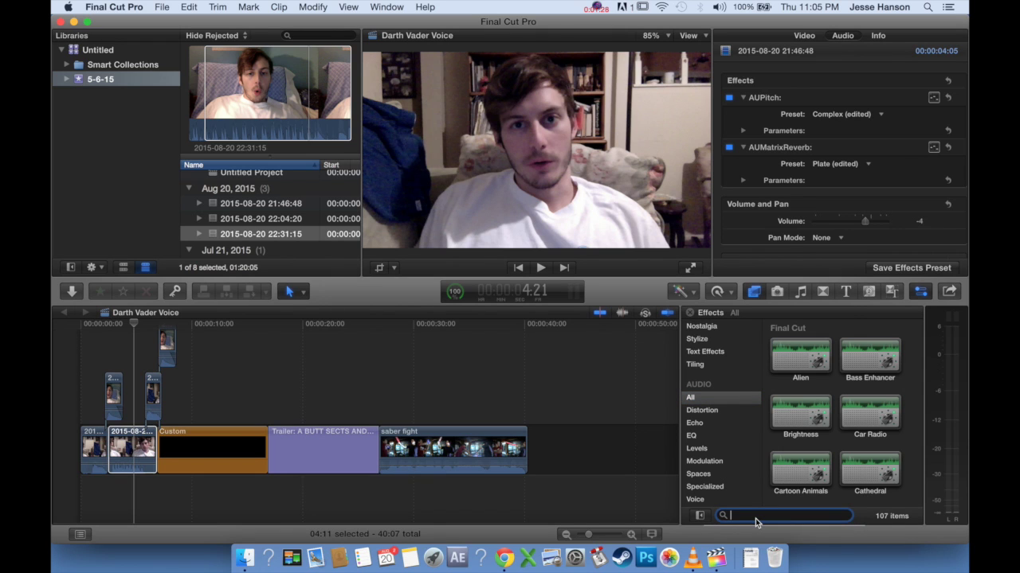
type("au")
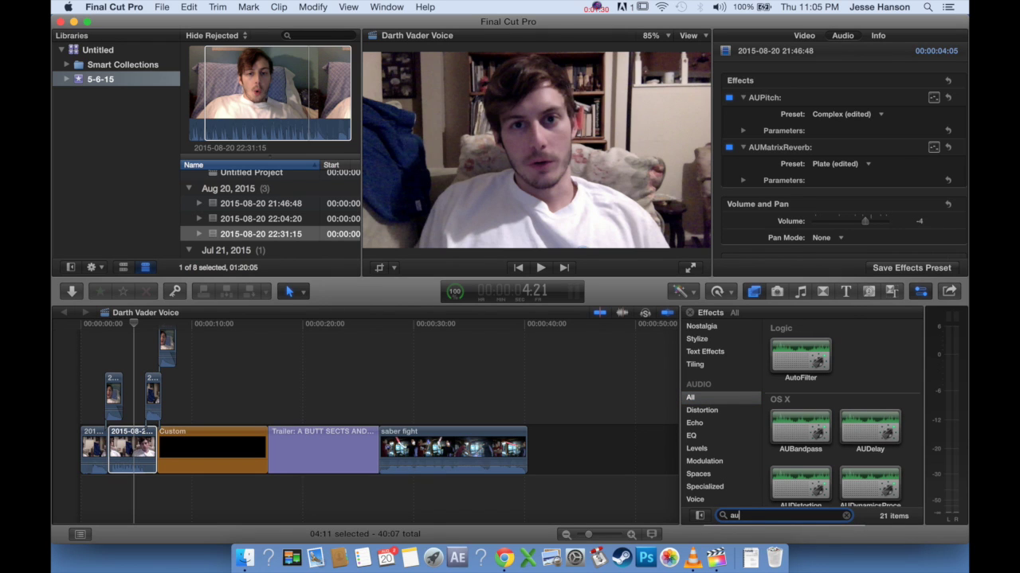
type("pi")
type("tr")
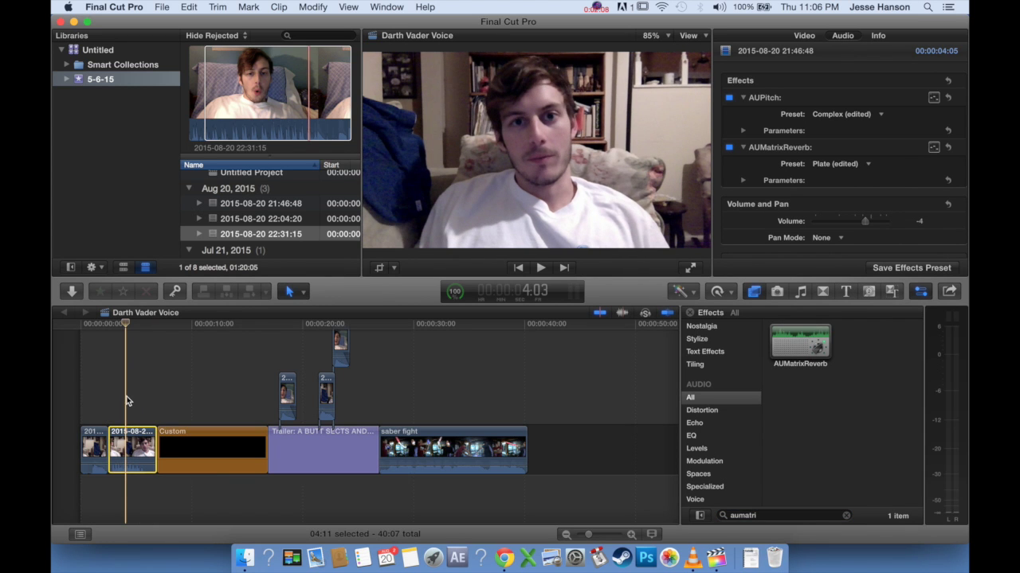
left_click(107, 326)
Compare the voice with both effects off, review AUPitch at -120 cents, then re-enable both.
left_click(729, 98)
left_click(728, 148)
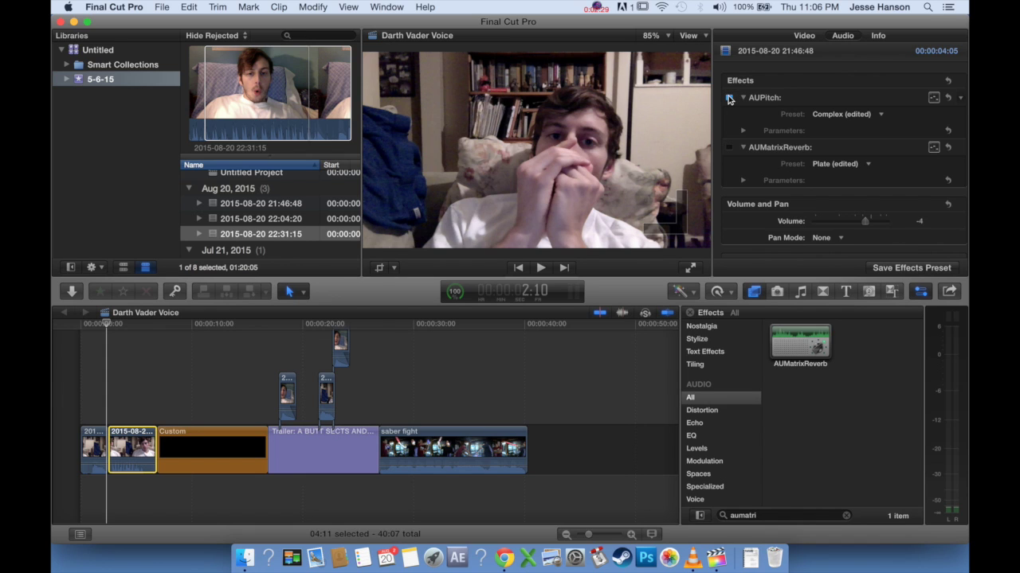
left_click(728, 98)
left_click(933, 99)
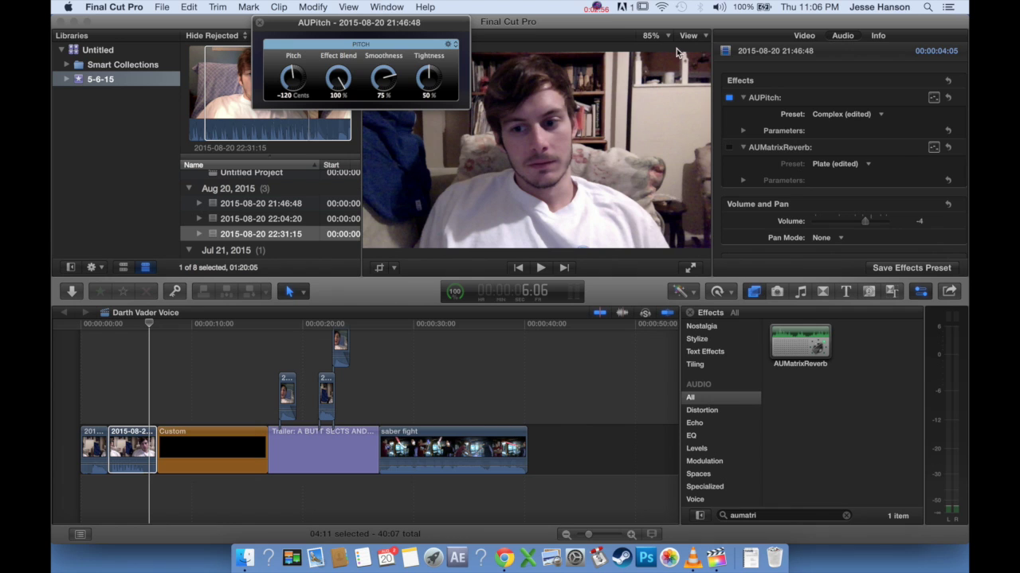
left_click(259, 23)
left_click(729, 148)
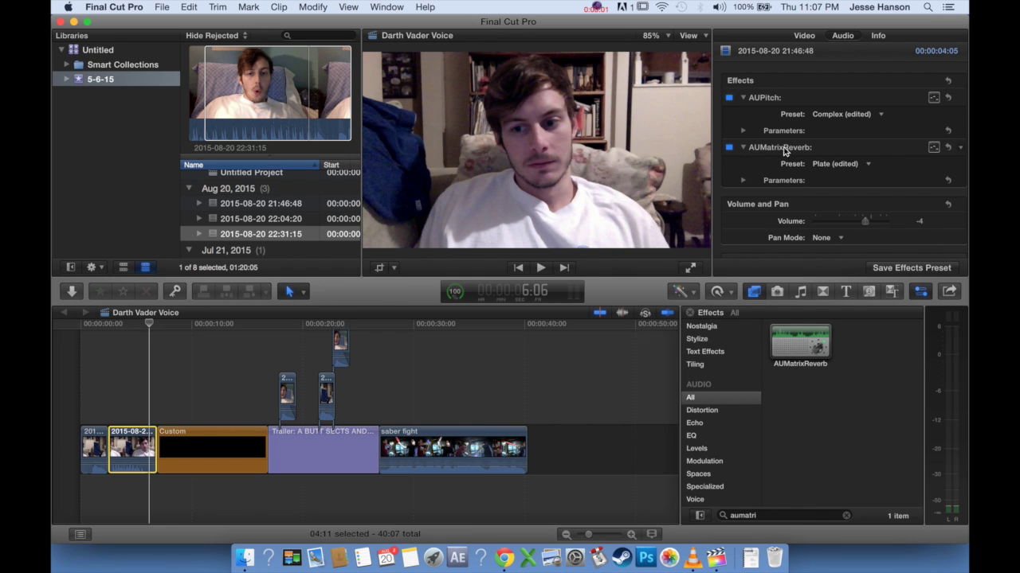
Keep the Plate reverb preset, close the reverb window, and select the first timeline clip.
left_click(868, 164)
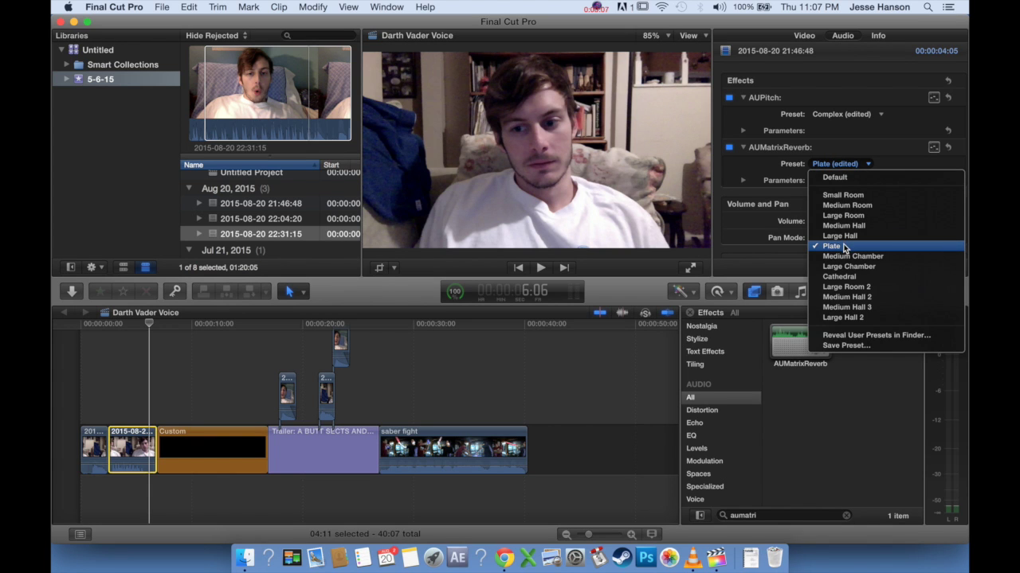
left_click(935, 149)
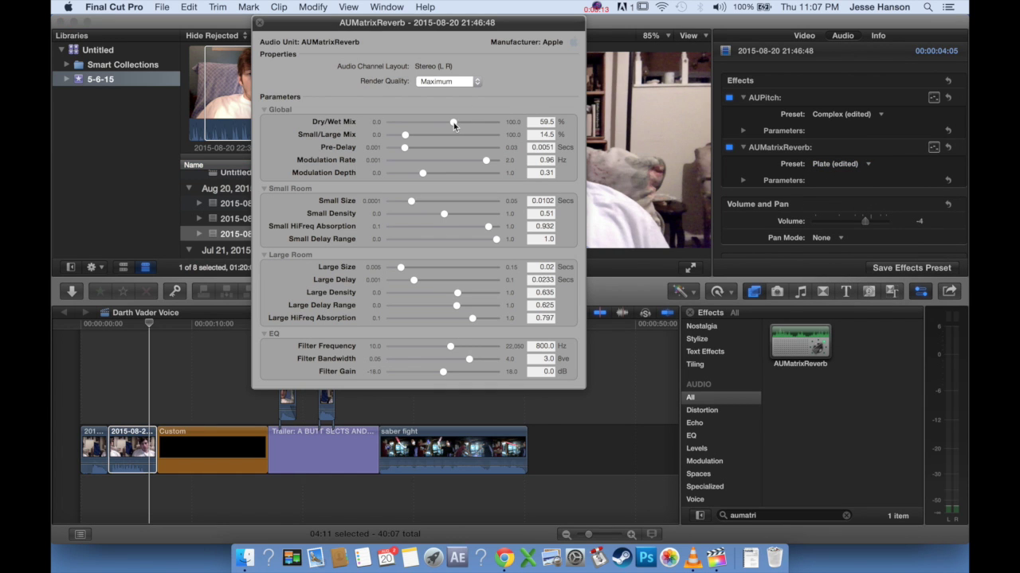
left_click(258, 23)
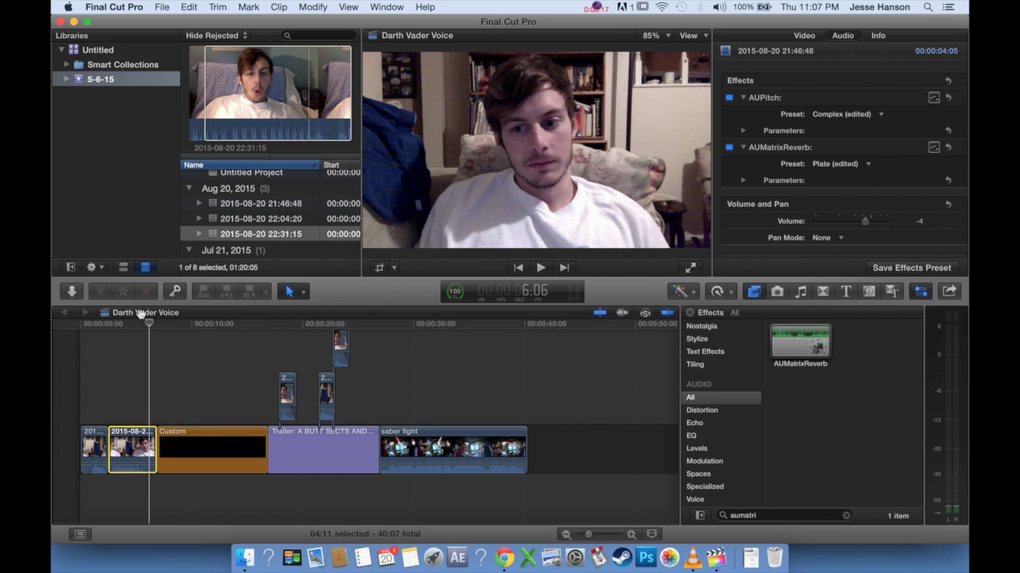
left_click(106, 325)
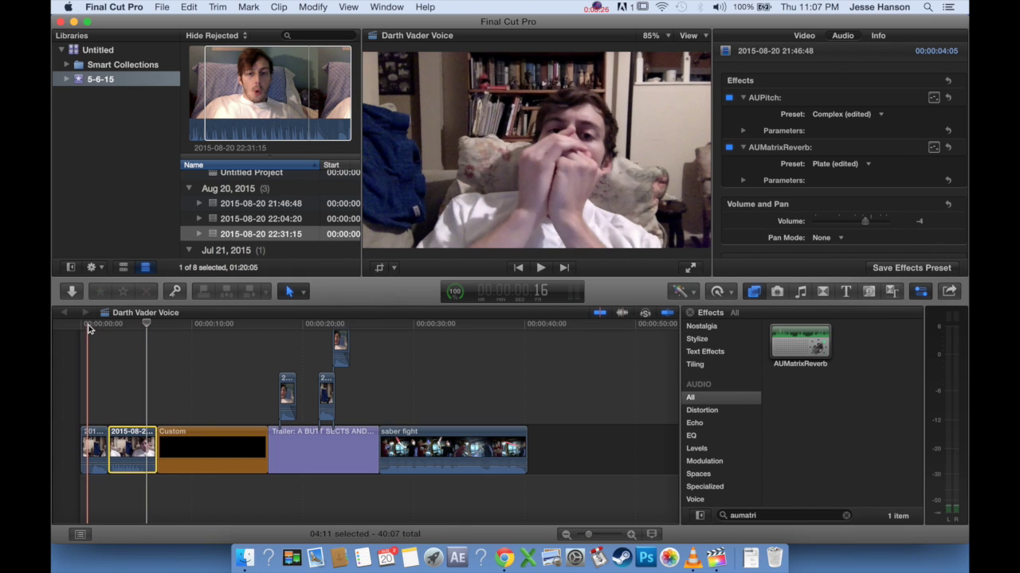
left_click(97, 454)
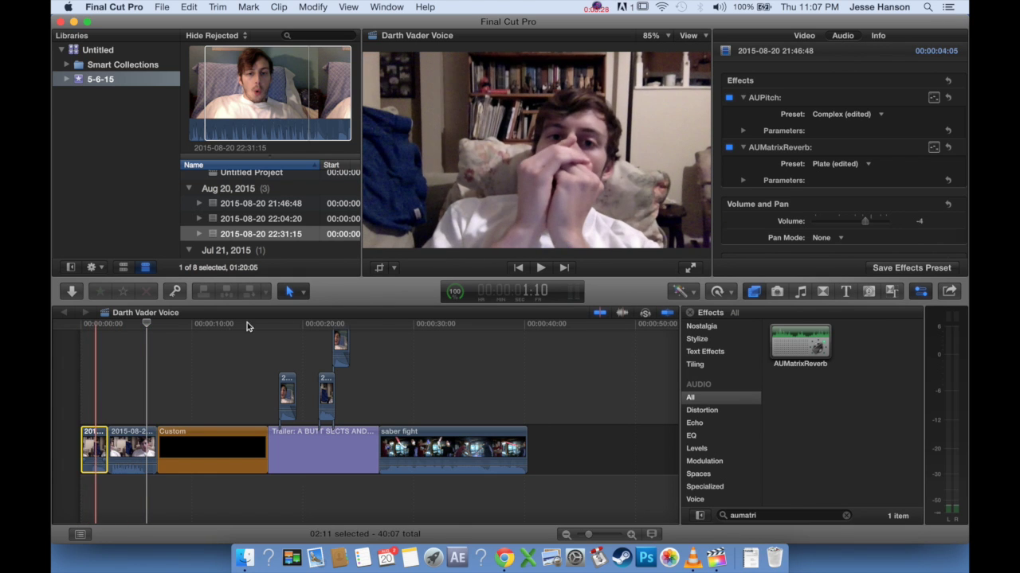
Review the first clip's AUPitch, Low Tech, Car Radio and AUMatrixReverb effects, then reselect the voice clip.
left_click(100, 325)
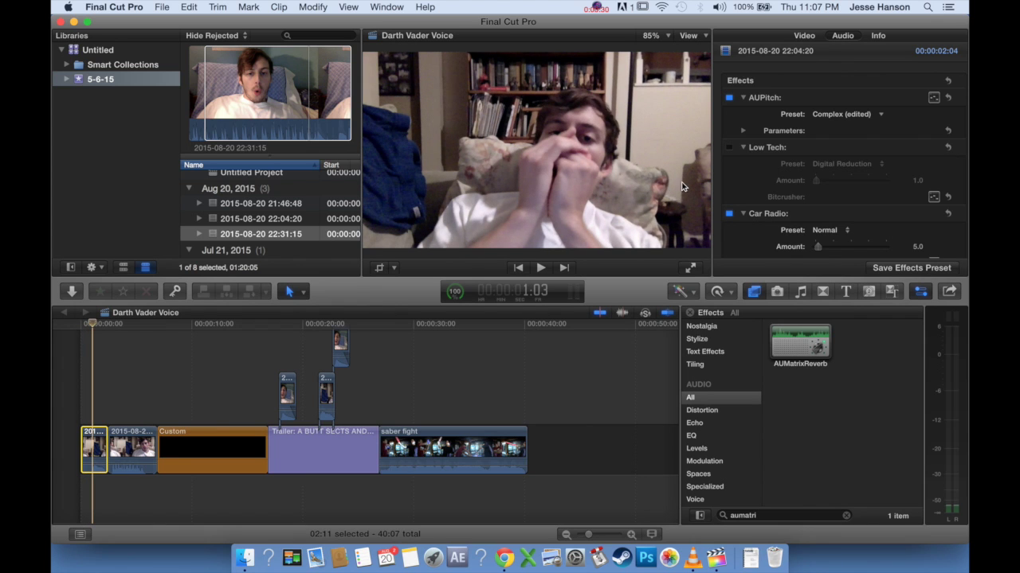
mouse_move(763, 98)
scroll(765, 217, "down", 3)
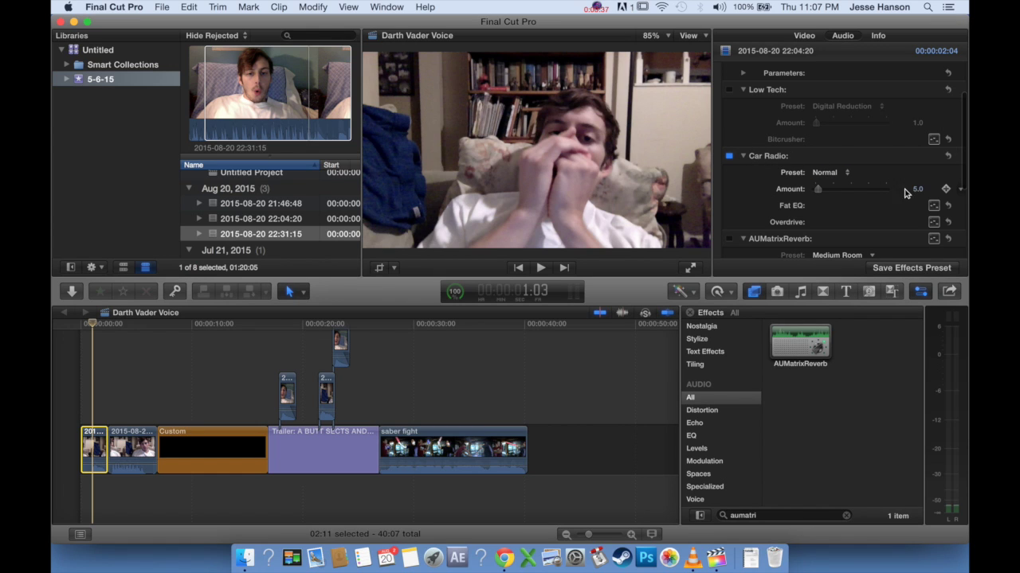
mouse_move(908, 189)
scroll(896, 195, "down", 5)
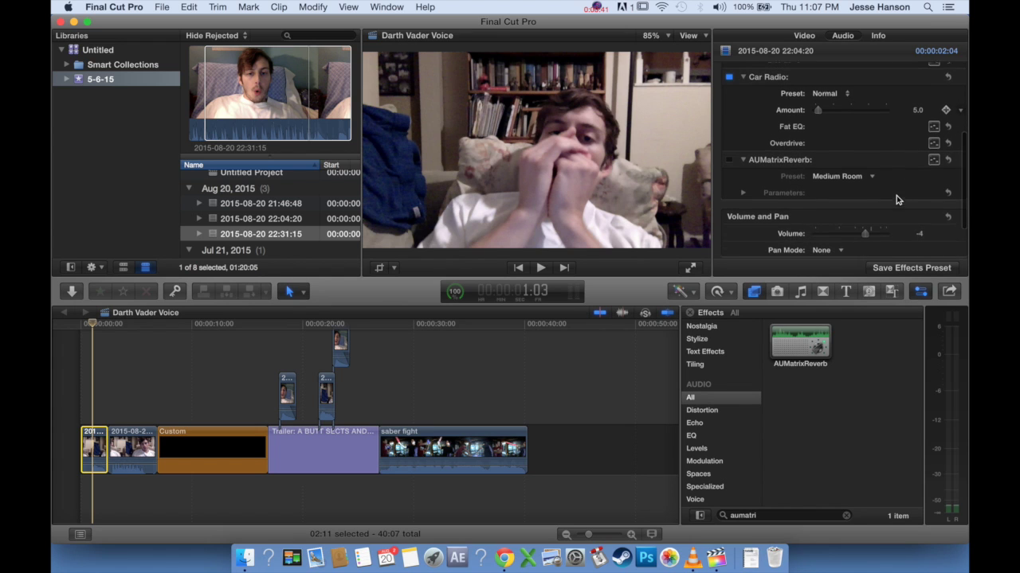
left_click(770, 162)
scroll(769, 162, "down", 2)
scroll(769, 162, "up", 3)
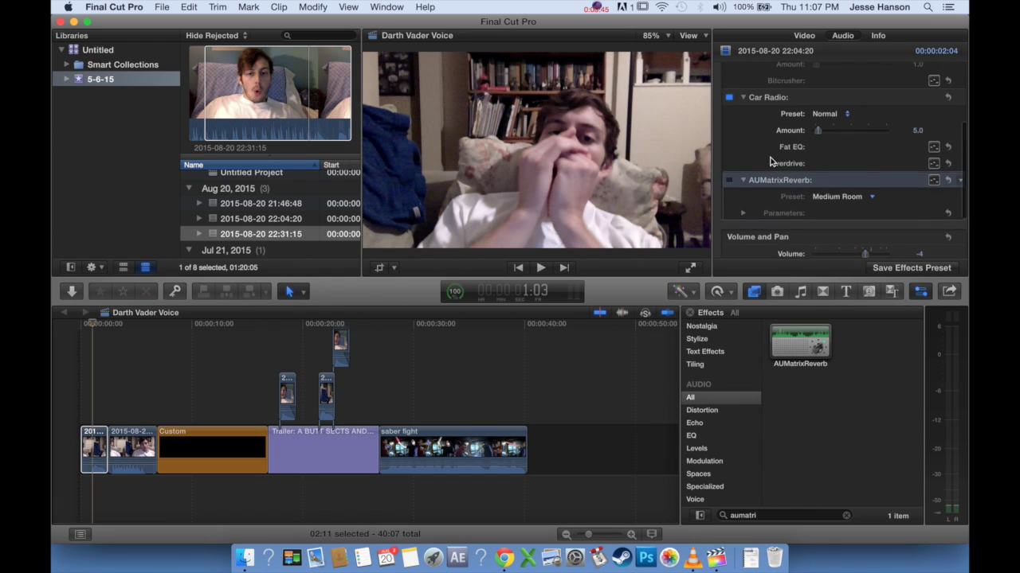
scroll(769, 162, "up", 2)
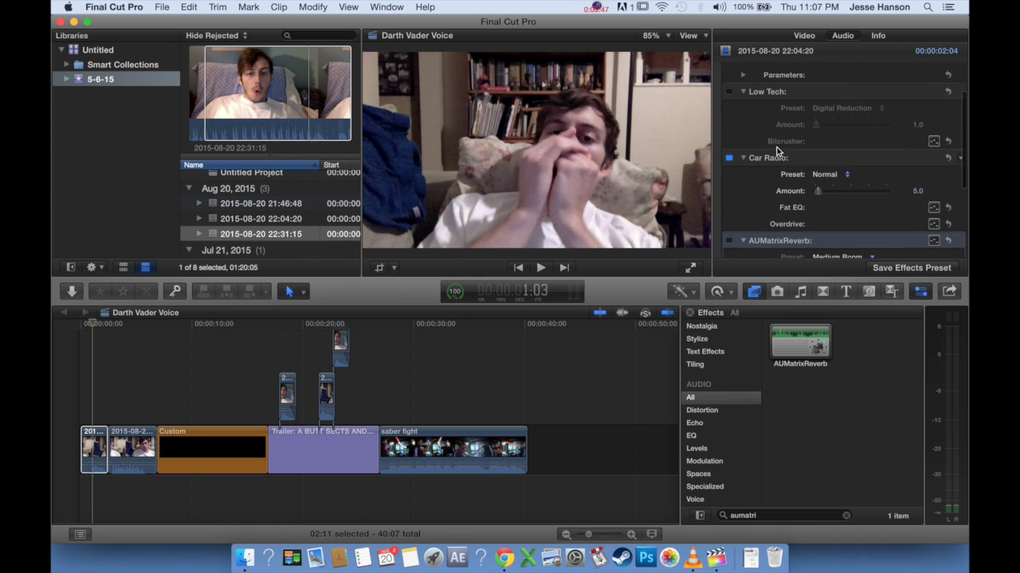
scroll(769, 144, "up", 3)
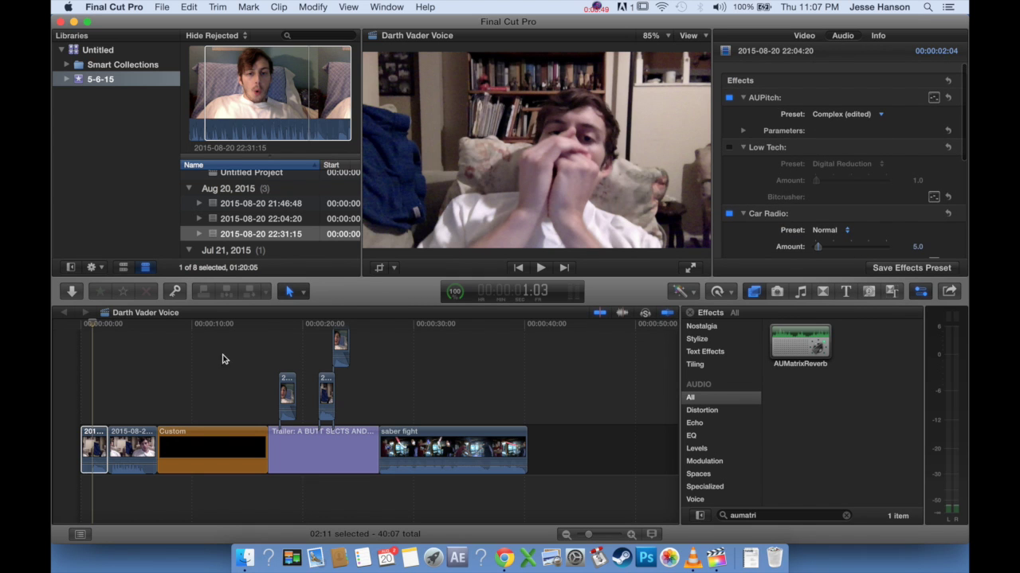
left_click(129, 446)
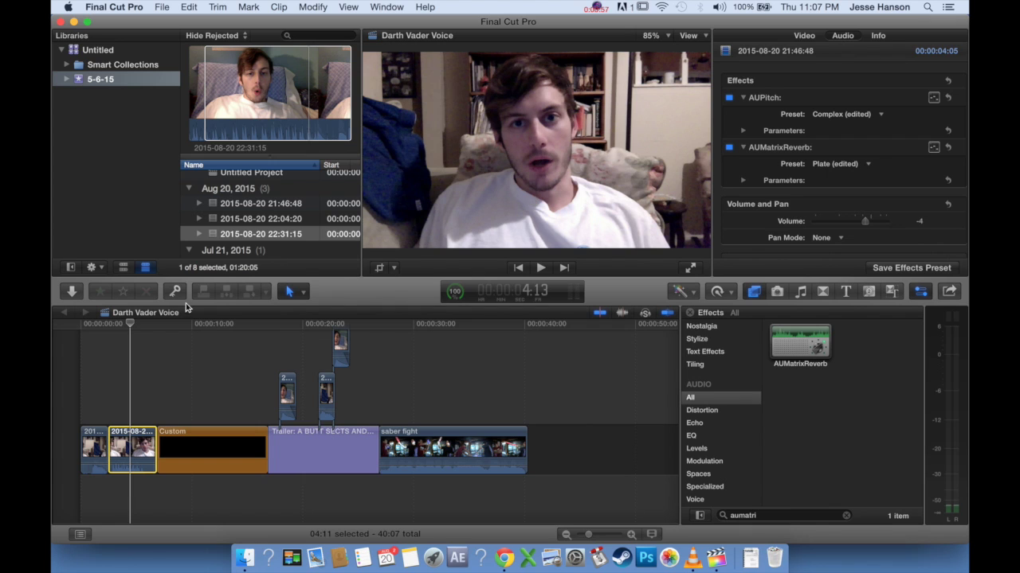
Switch off AUPitch and AUMatrixReverb and scrub the voice clip through to 6:09.
left_click(120, 324)
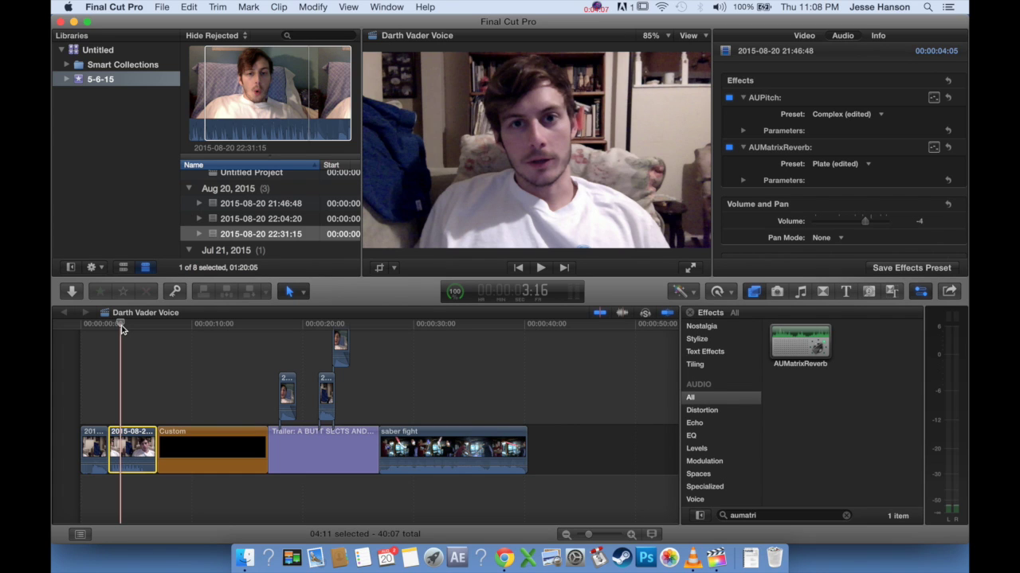
left_click(728, 97)
left_click(728, 148)
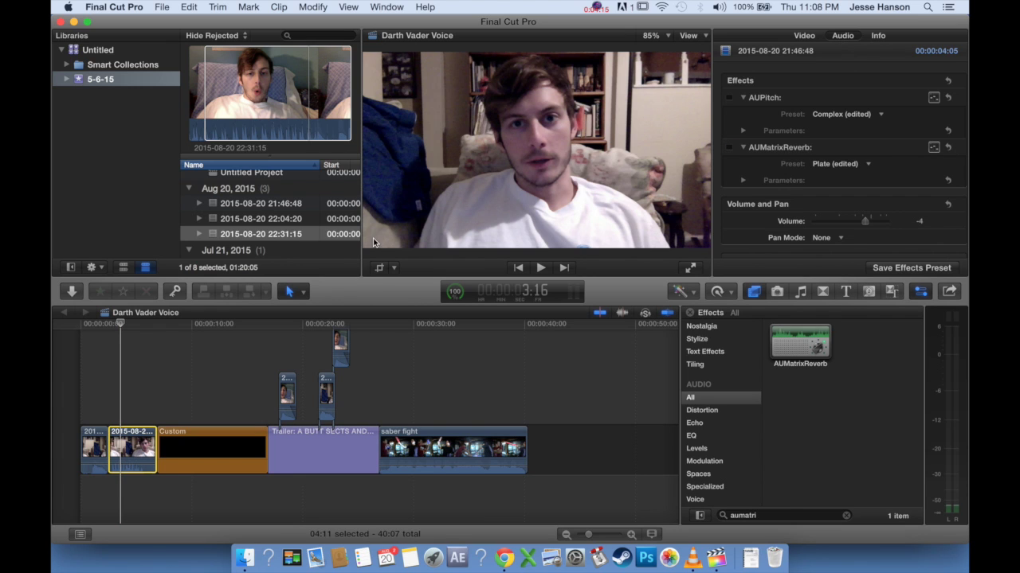
left_click(109, 327)
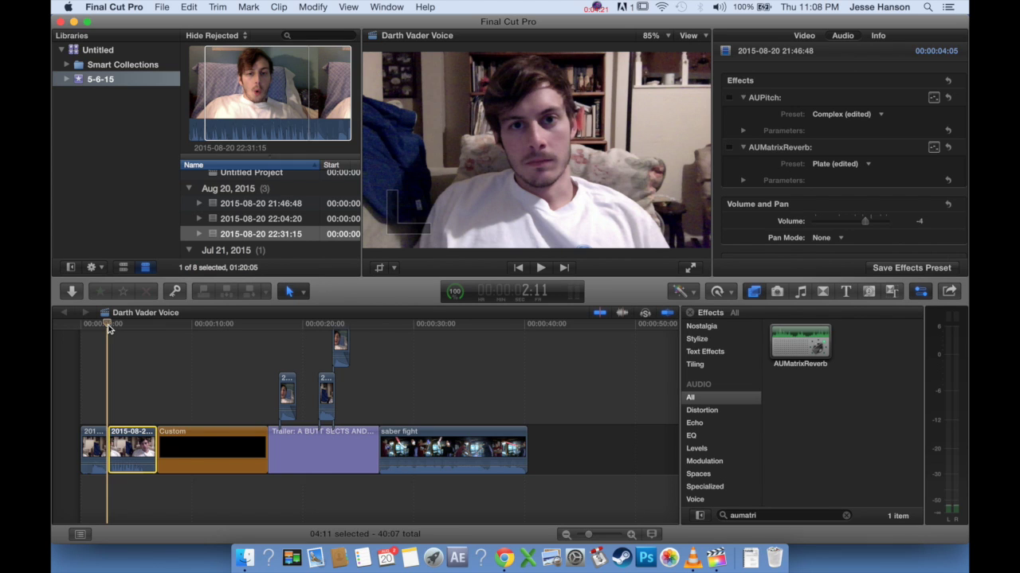
left_click_drag(109, 329, 150, 324)
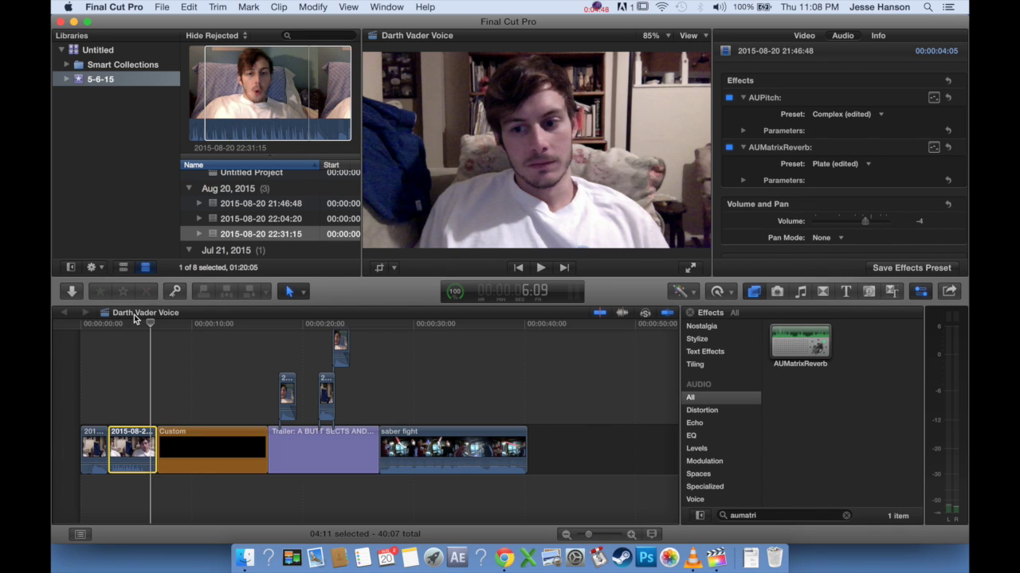
Play the voice clip from inside it and bring the playhead back to its start.
left_click(128, 324)
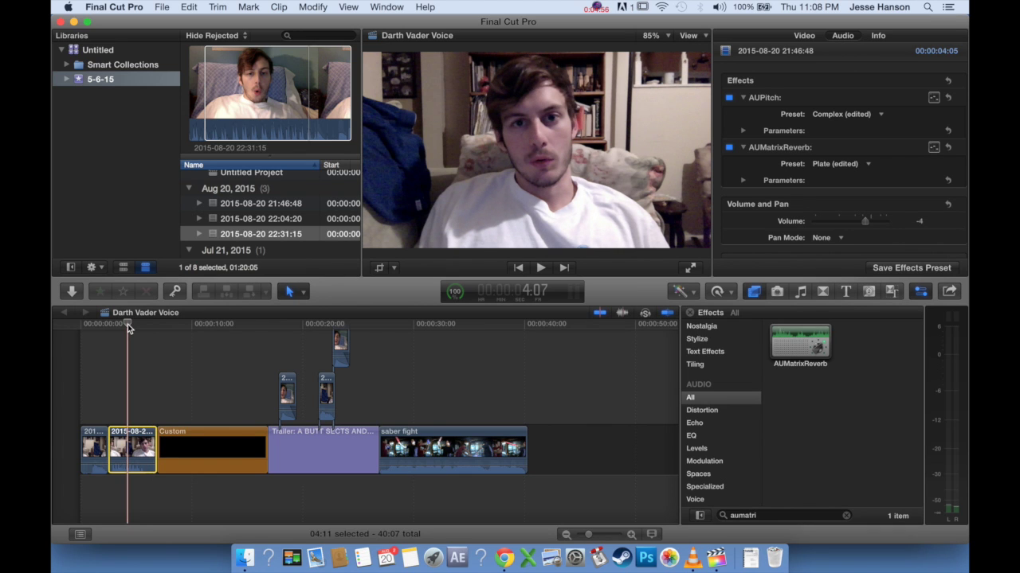
key("space")
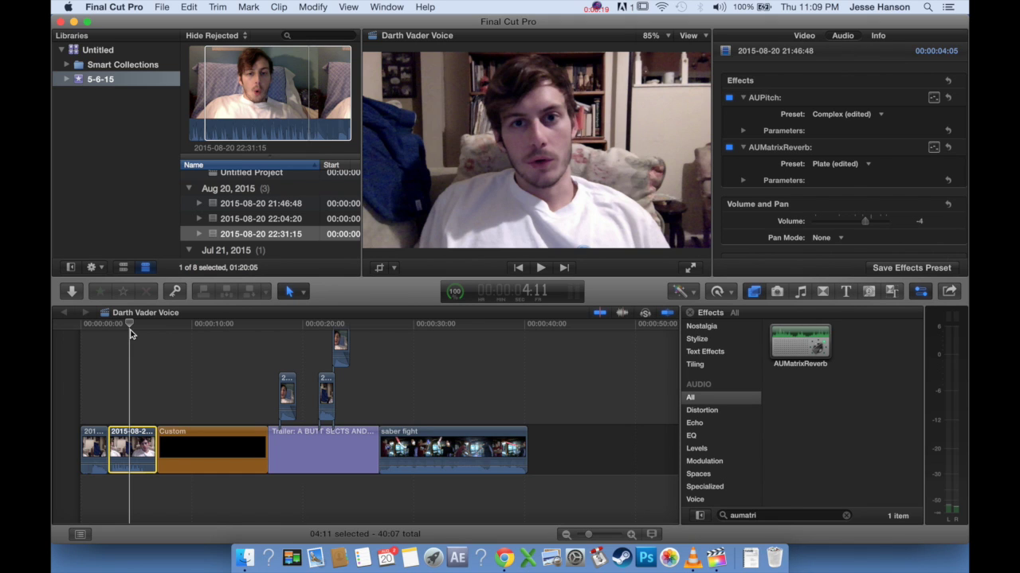
left_click_drag(131, 330, 109, 327)
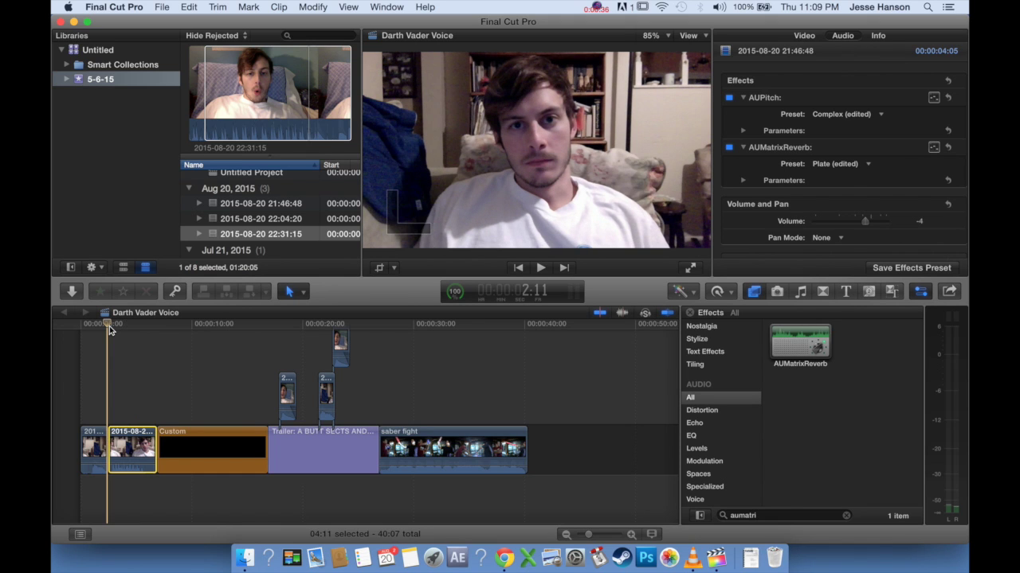